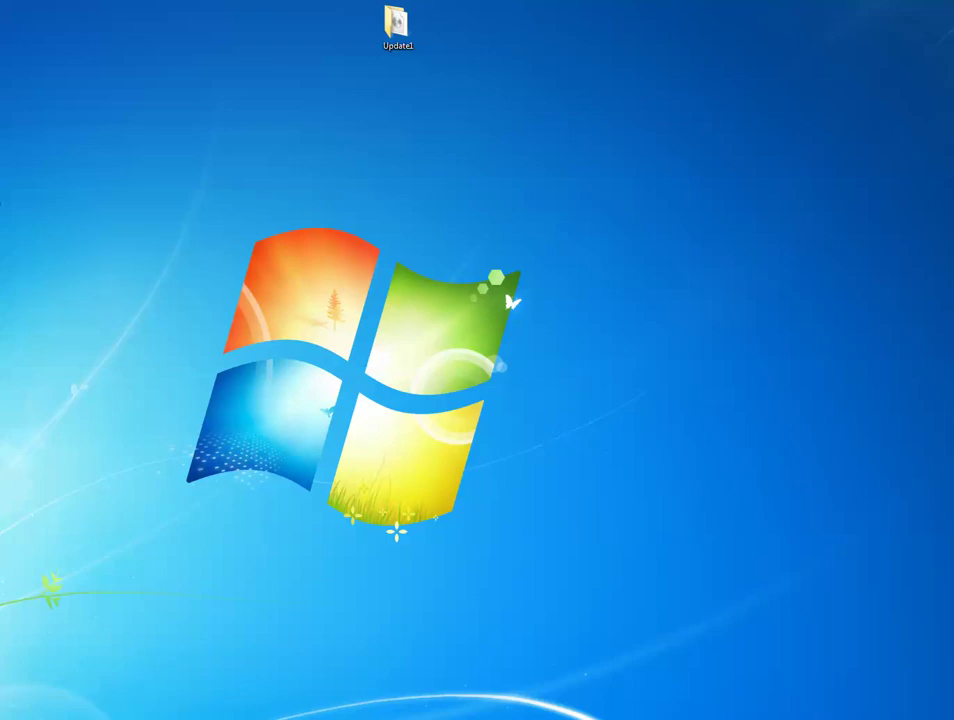
- Switch to Chrome, go to the Segment homepage and open the Taşınabilir Bilgisayar/Tablet category under Tüketici Elektroniği
{"action": "key", "text": "alt+Tab"}
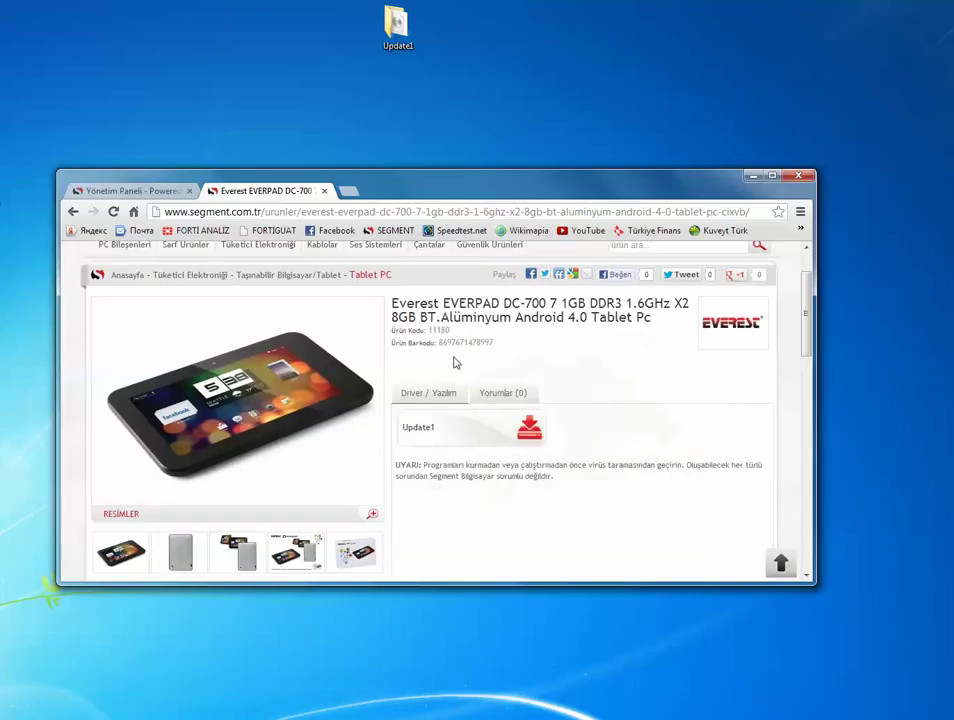
{"action": "scroll", "coordinate": [478, 447], "scroll_direction": "up", "scroll_amount": 1}
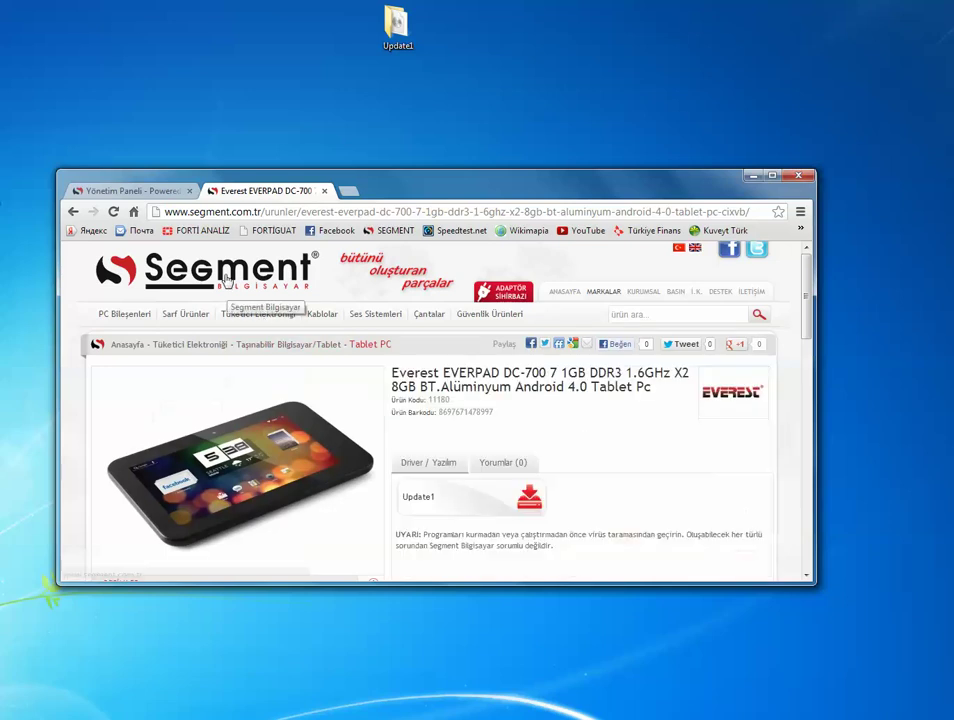
{"action": "left_click", "coordinate": [226, 281]}
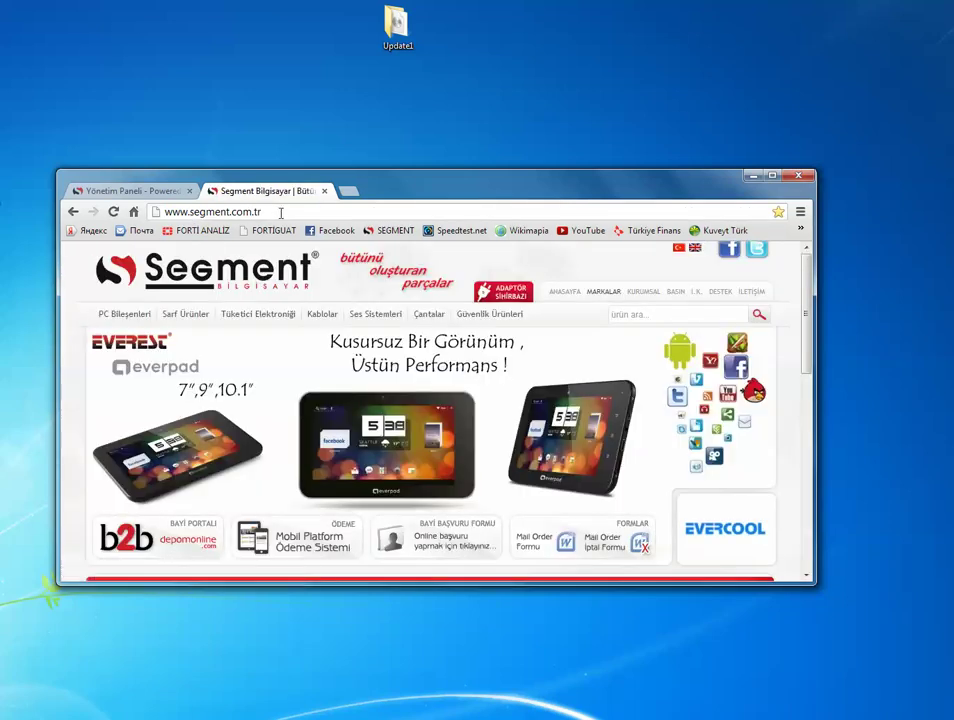
{"action": "mouse_move", "coordinate": [262, 334]}
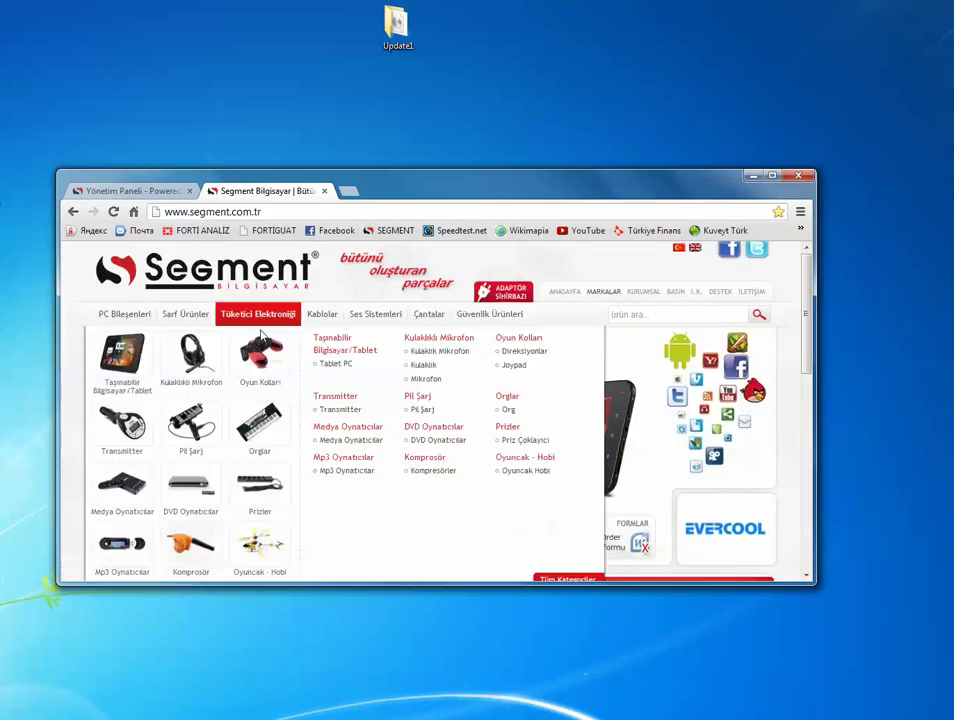
{"action": "left_click", "coordinate": [129, 368]}
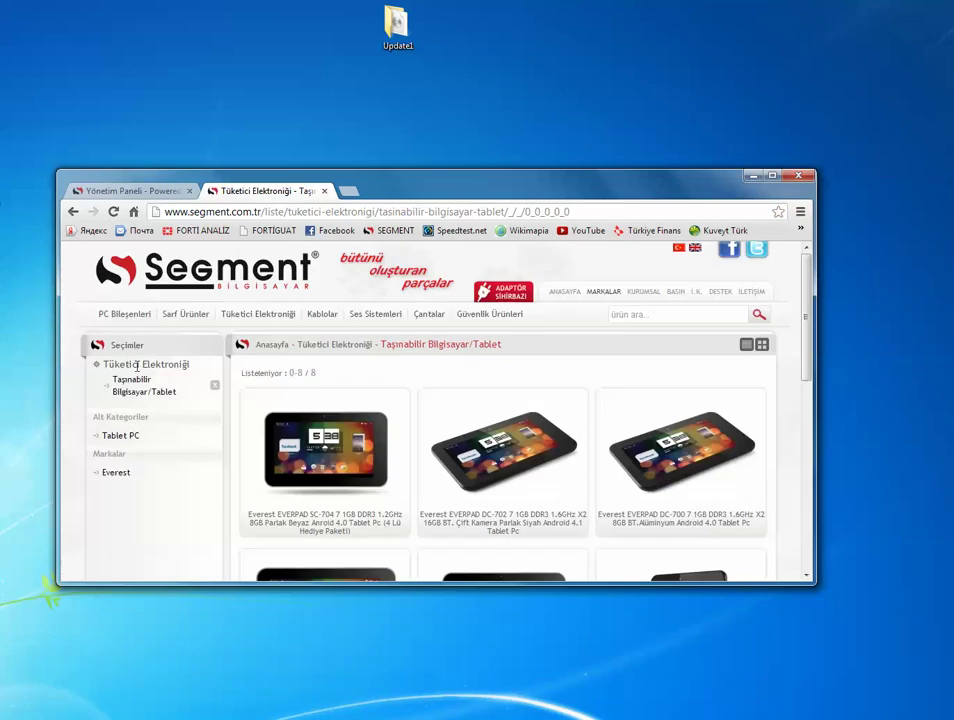
- Open the Everest EVERPAD DC-700 product page, locate its Update1 driver download and minimize the browser
{"action": "scroll", "coordinate": [471, 466], "scroll_direction": "down", "scroll_amount": 3}
{"action": "scroll", "coordinate": [461, 434], "scroll_direction": "up", "scroll_amount": 2}
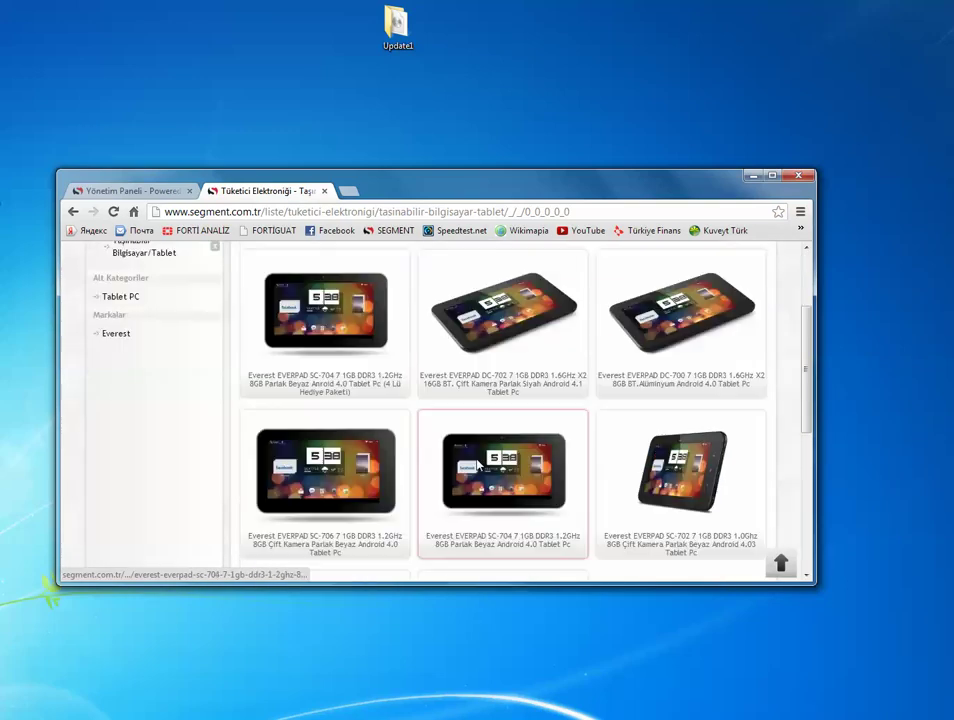
{"action": "left_click", "coordinate": [655, 420]}
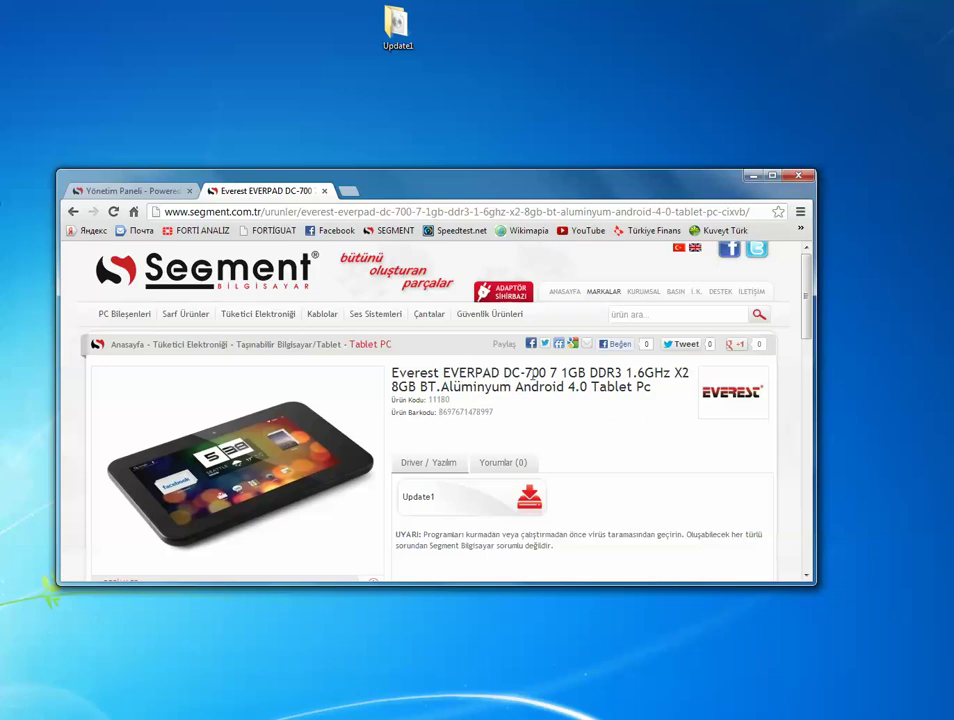
{"action": "scroll", "coordinate": [557, 402], "scroll_direction": "down", "scroll_amount": 1}
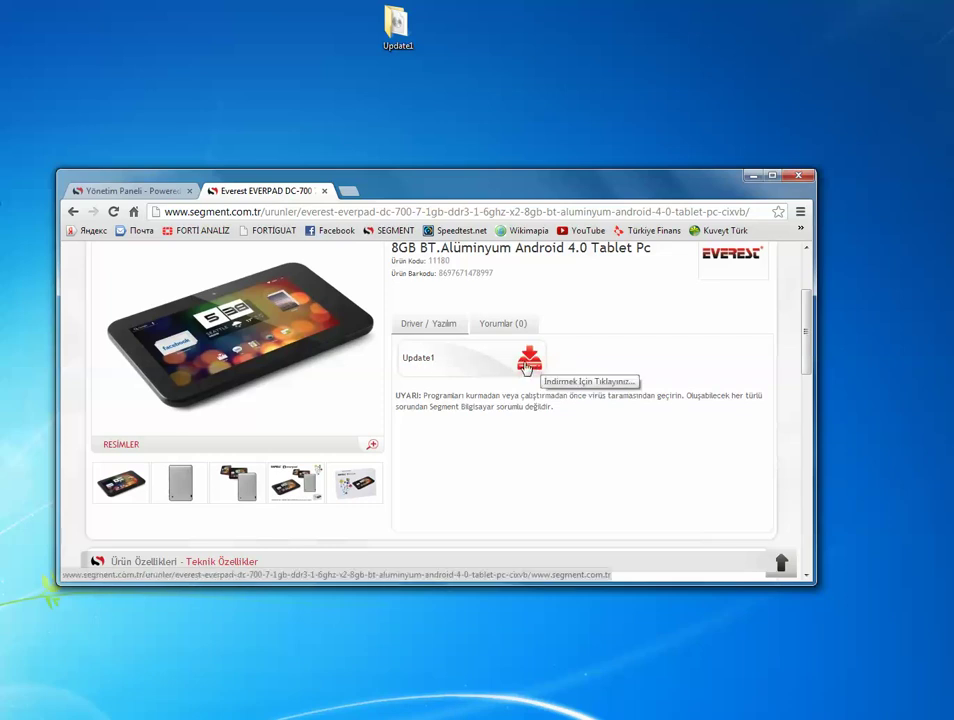
{"action": "left_click_drag", "start_coordinate": [562, 197], "coordinate": [555, 228]}
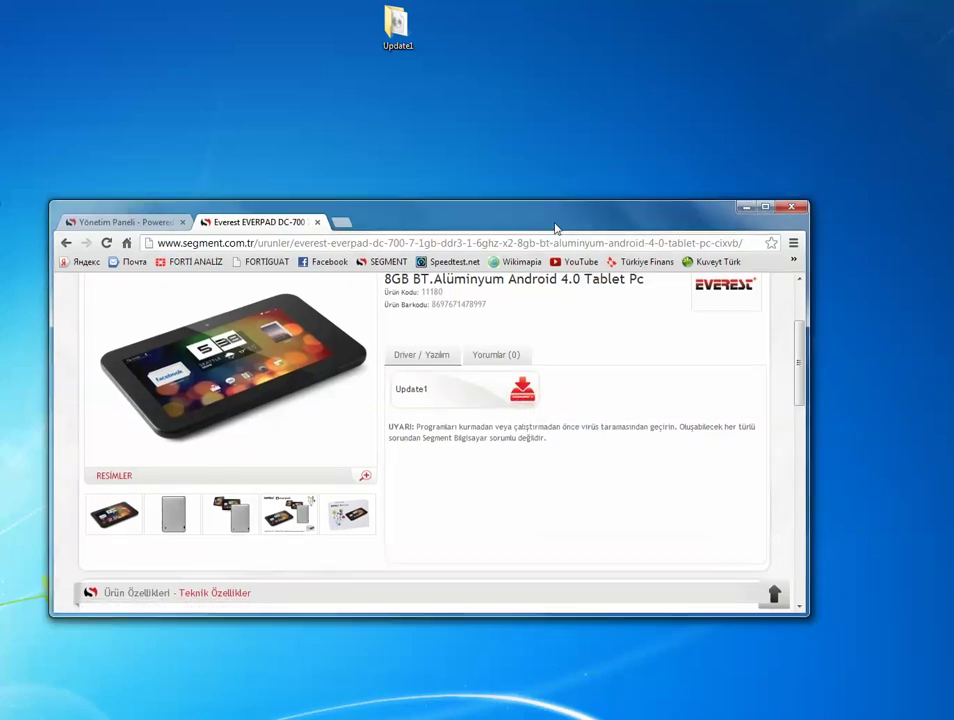
{"action": "left_click", "coordinate": [745, 208]}
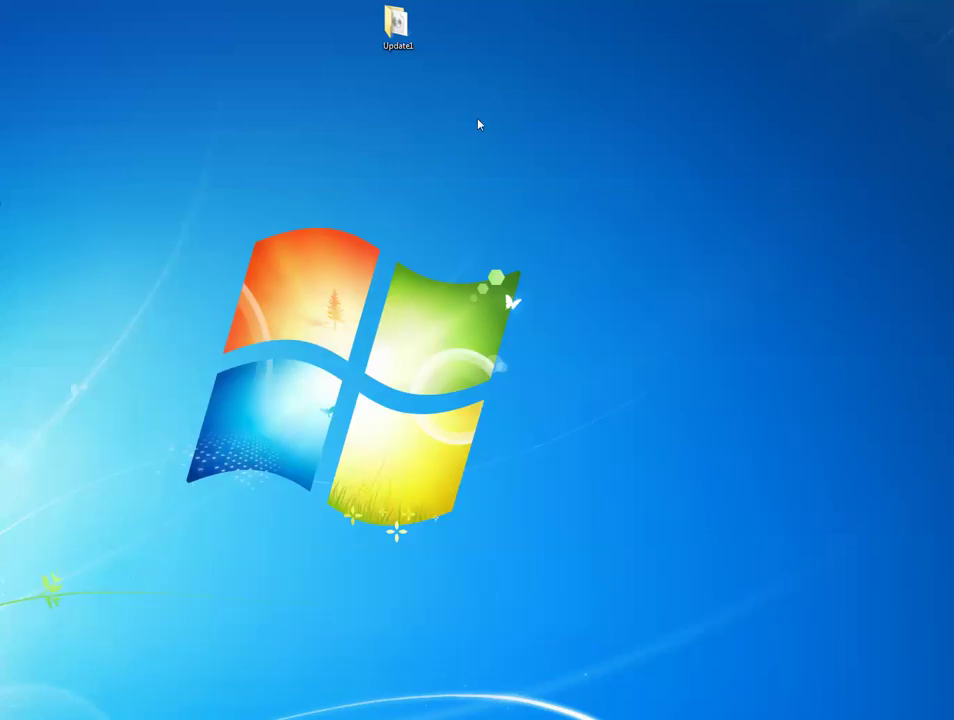
- Launch RKBatchTool.exe from the tool subfolder of the desktop's Update1 folder and move its window clear
{"action": "left_click_drag", "start_coordinate": [397, 30], "coordinate": [457, 47]}
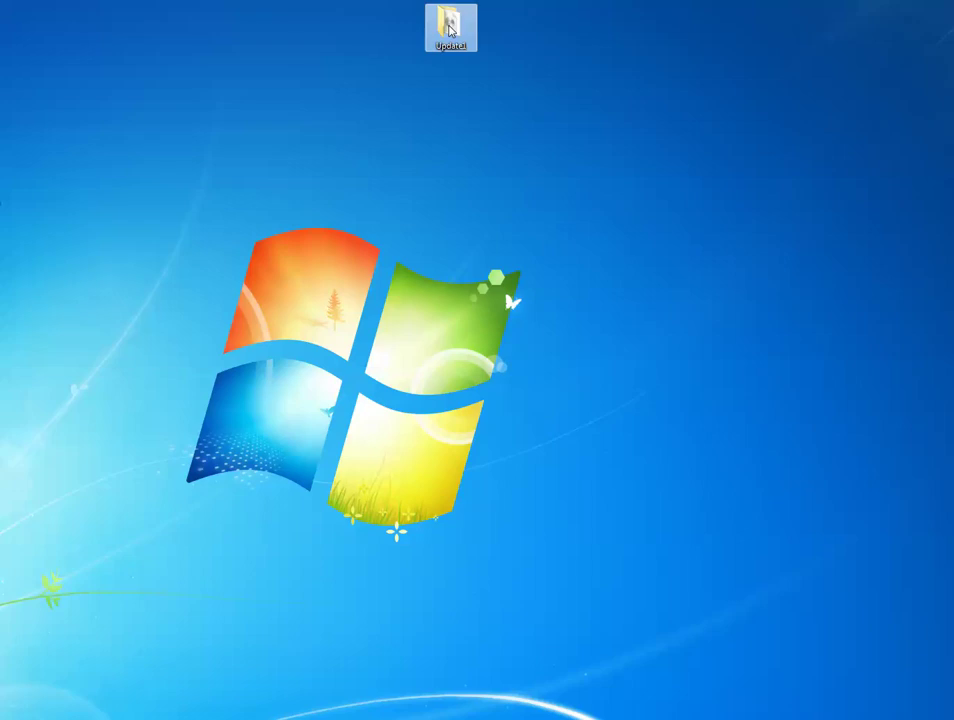
{"action": "double_click", "coordinate": [449, 30]}
{"action": "left_click_drag", "start_coordinate": [449, 32], "coordinate": [493, 75]}
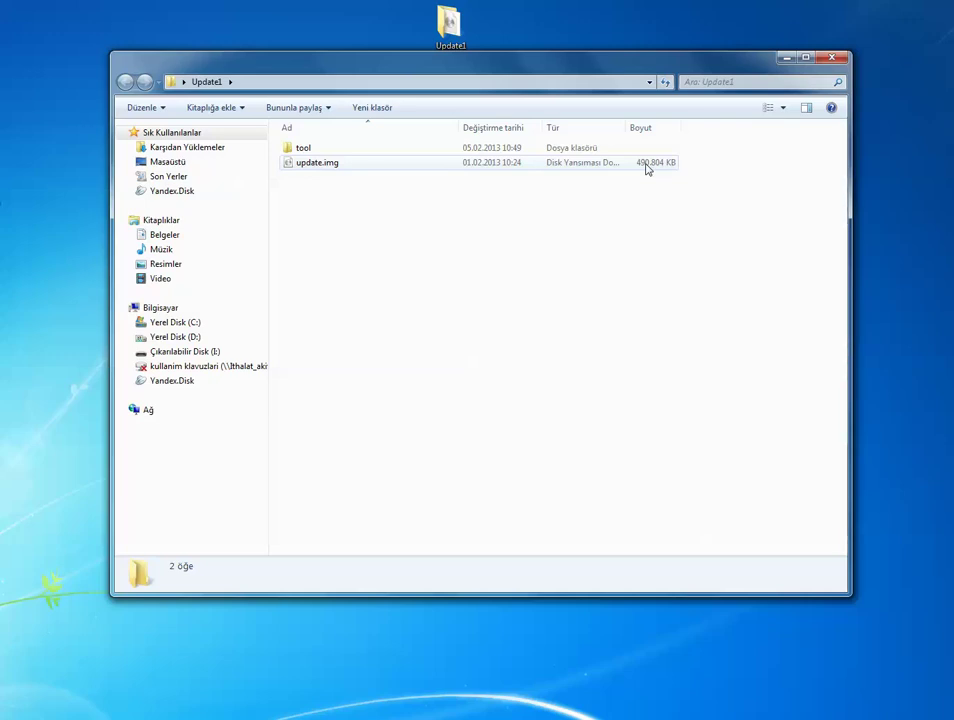
{"action": "double_click", "coordinate": [316, 151]}
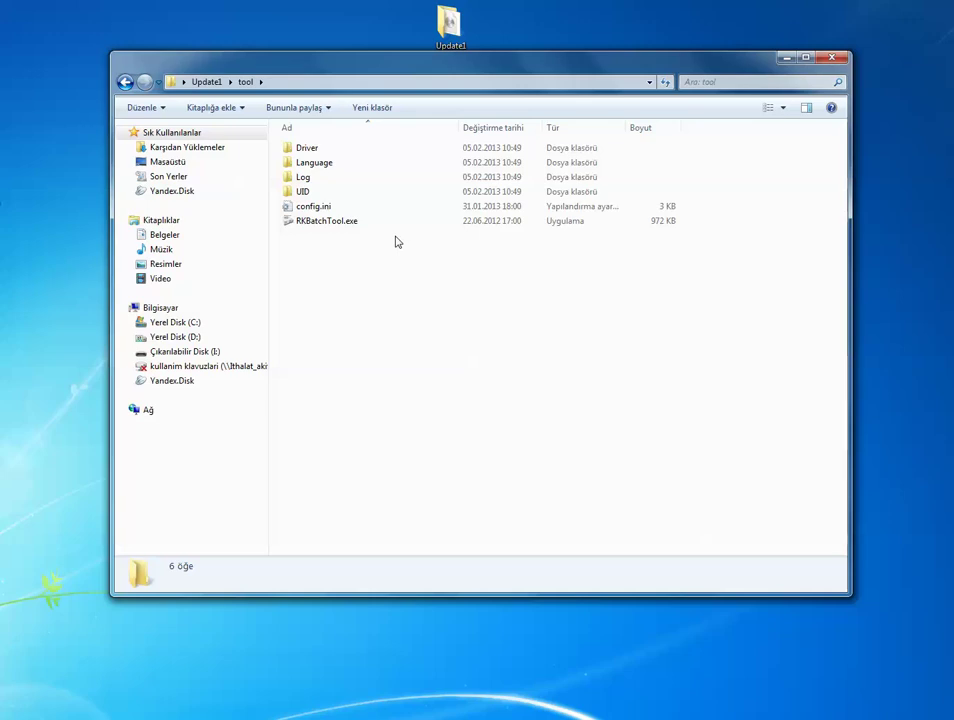
{"action": "double_click", "coordinate": [323, 223]}
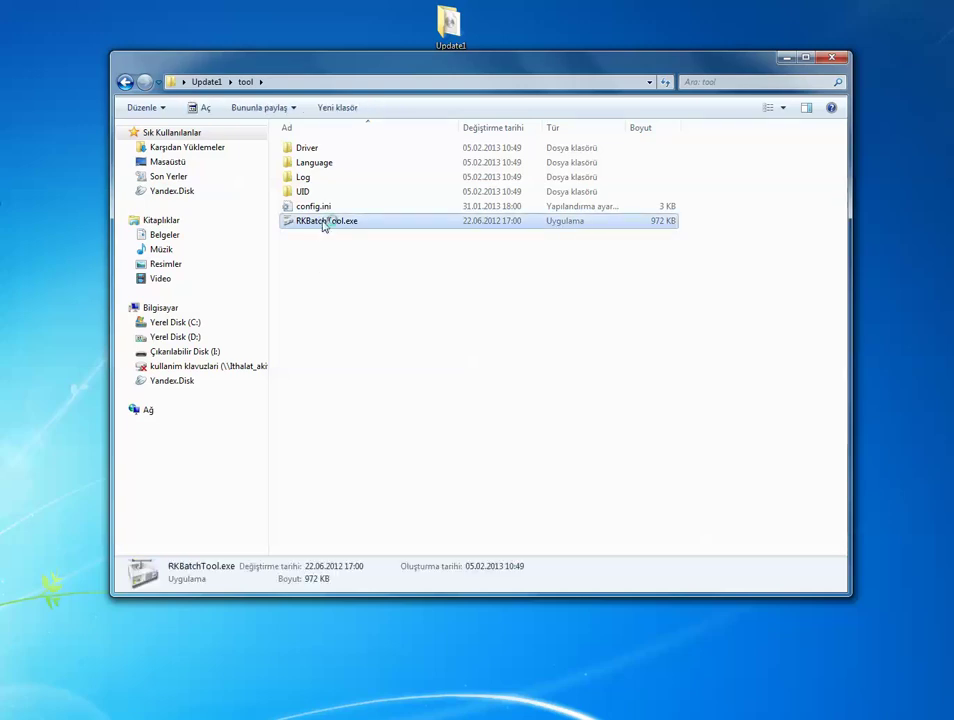
{"action": "left_click_drag", "start_coordinate": [375, 177], "coordinate": [488, 111]}
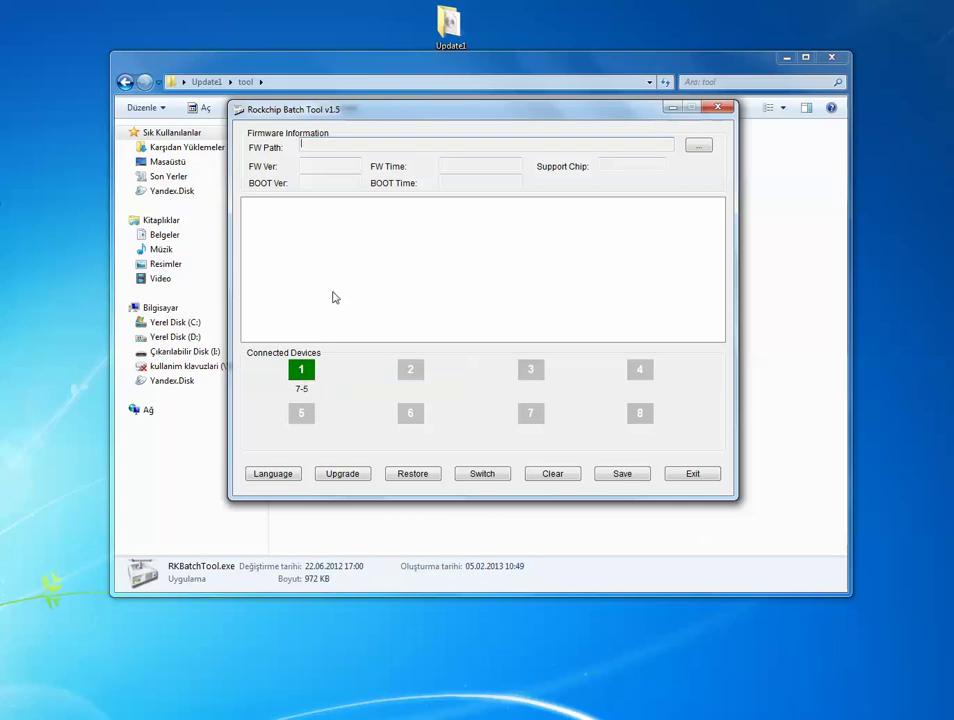
{"action": "left_click_drag", "start_coordinate": [390, 109], "coordinate": [442, 125]}
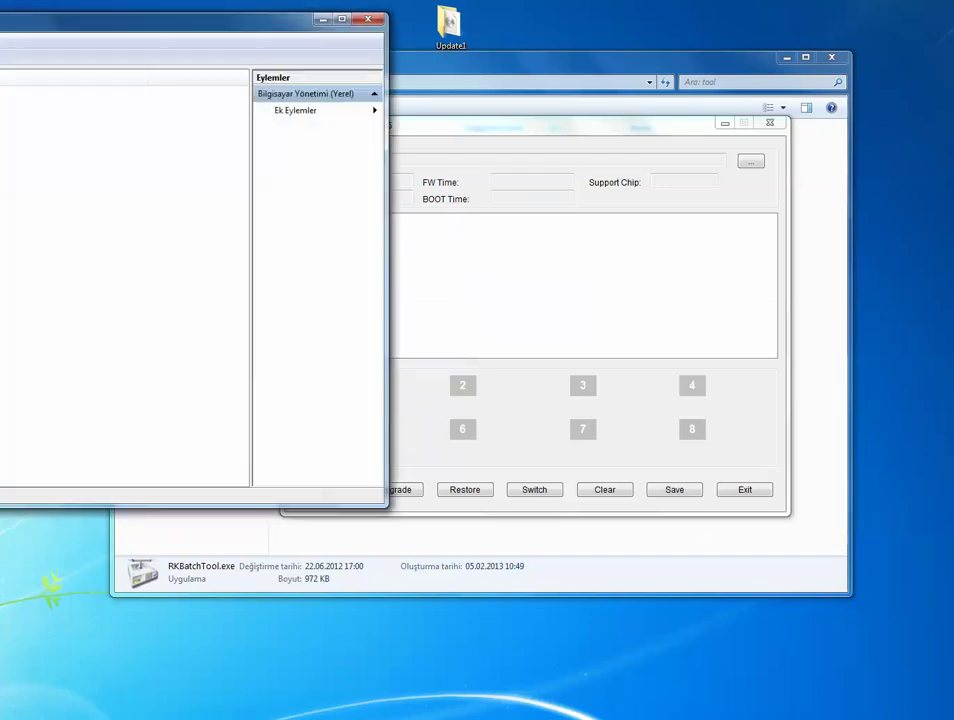
- In Computer Management, open Device Manager and check for the RK30 Device under Class for rockusb devices
{"action": "left_click_drag", "start_coordinate": [14, 32], "coordinate": [270, 162]}
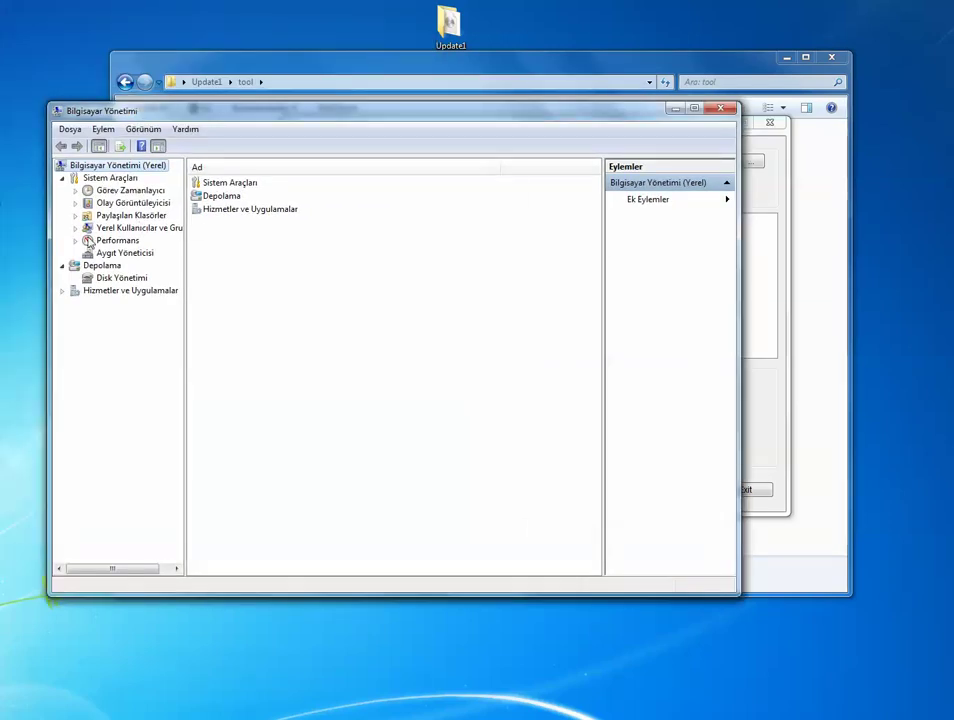
{"action": "left_click", "coordinate": [125, 253]}
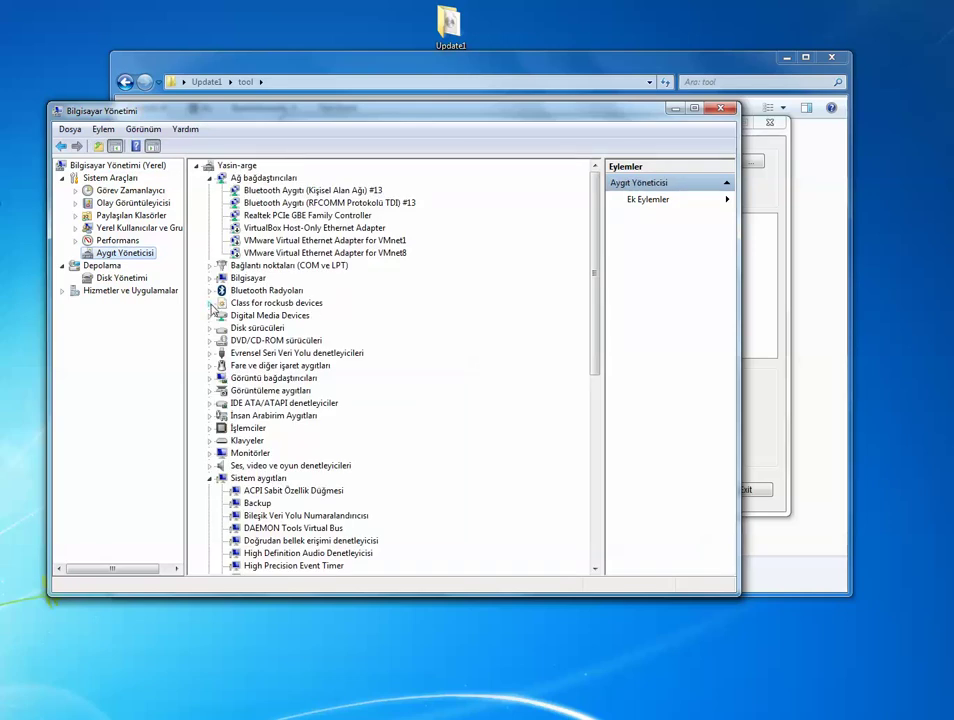
{"action": "left_click", "coordinate": [211, 304]}
{"action": "left_click", "coordinate": [277, 317]}
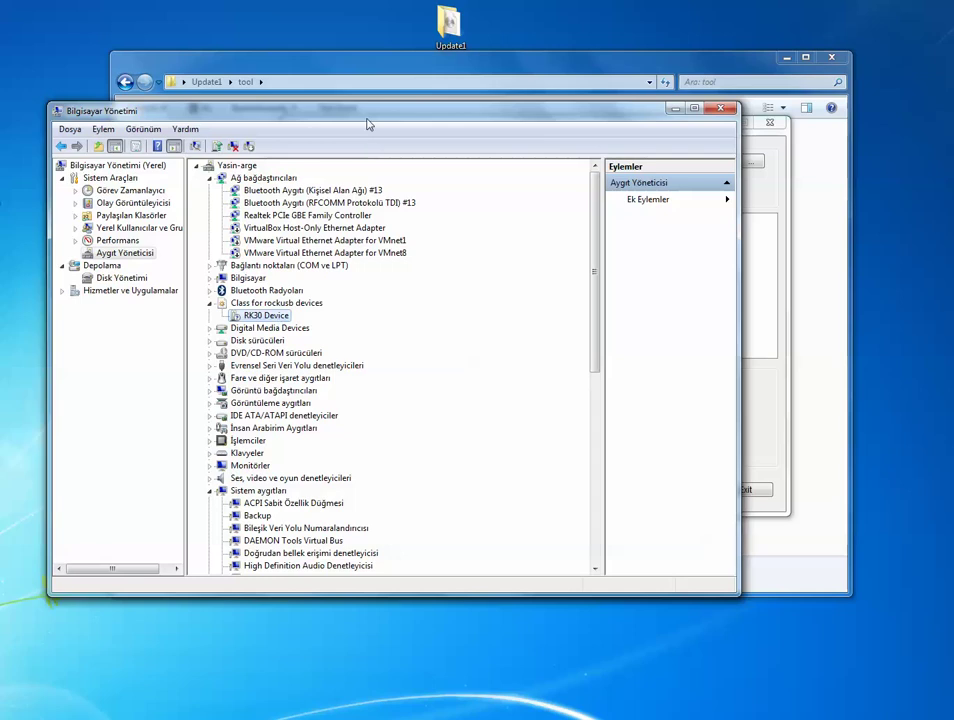
{"action": "left_click_drag", "start_coordinate": [367, 116], "coordinate": [388, 168]}
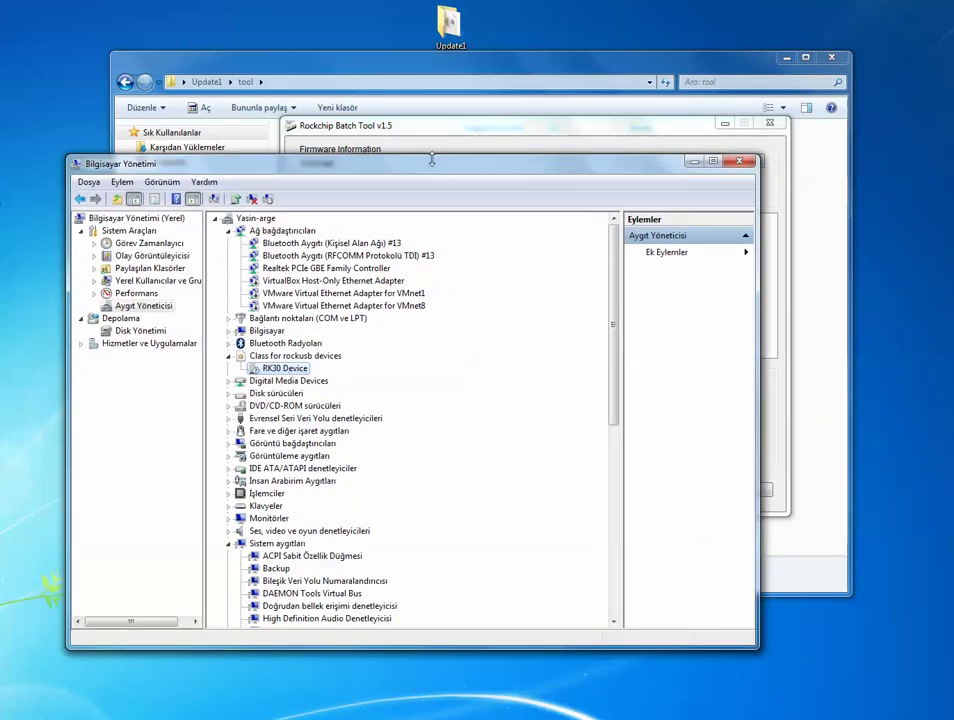
{"action": "left_click_drag", "start_coordinate": [432, 160], "coordinate": [436, 254]}
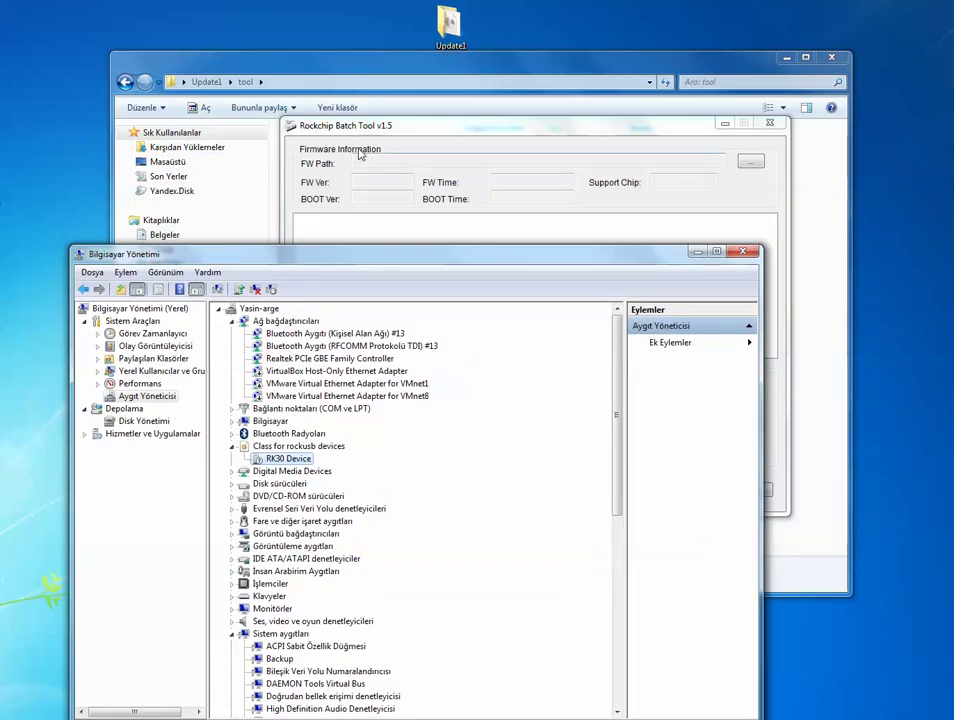
- Examine the Driver folder inside the tool folder for the x64 and x86 drivers, and minimize the folder window
{"action": "left_click_drag", "start_coordinate": [571, 128], "coordinate": [696, 158]}
{"action": "left_click", "coordinate": [312, 150]}
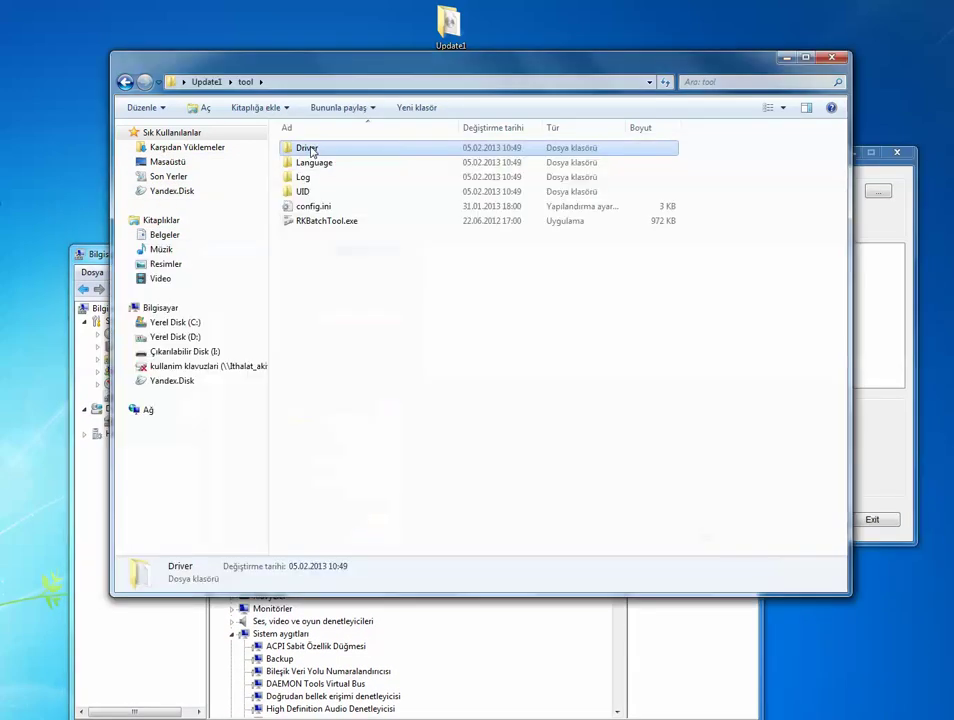
{"action": "double_click", "coordinate": [312, 150]}
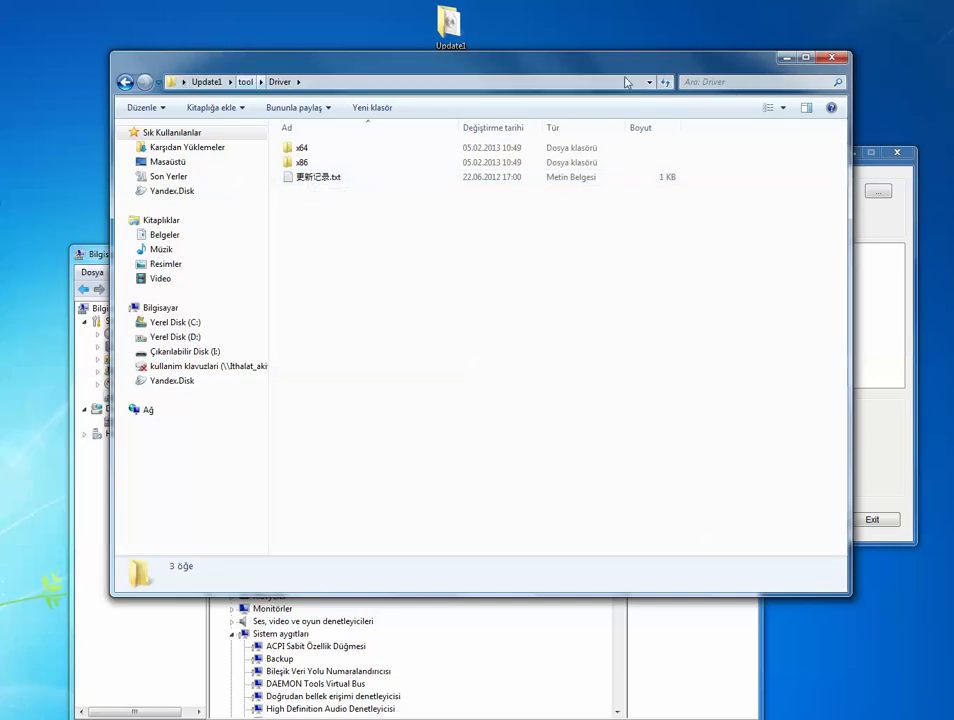
{"action": "left_click", "coordinate": [787, 58]}
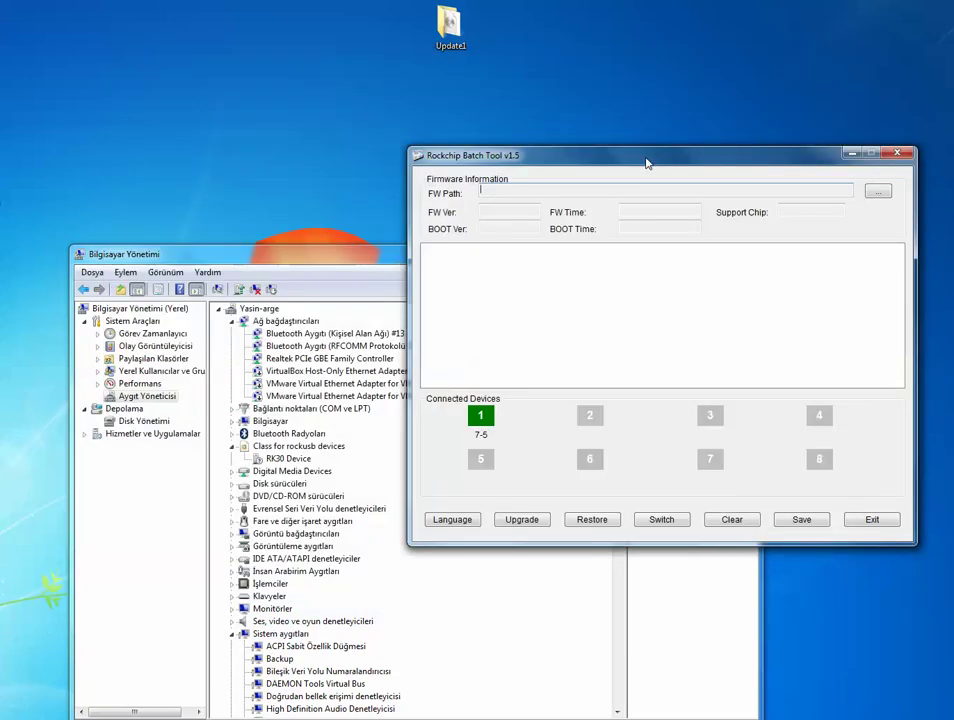
- Minimize Computer Management and reposition the Rockchip Batch Tool window on the desktop
{"action": "left_click_drag", "start_coordinate": [646, 162], "coordinate": [548, 81]}
{"action": "left_click_drag", "start_coordinate": [250, 263], "coordinate": [201, 302]}
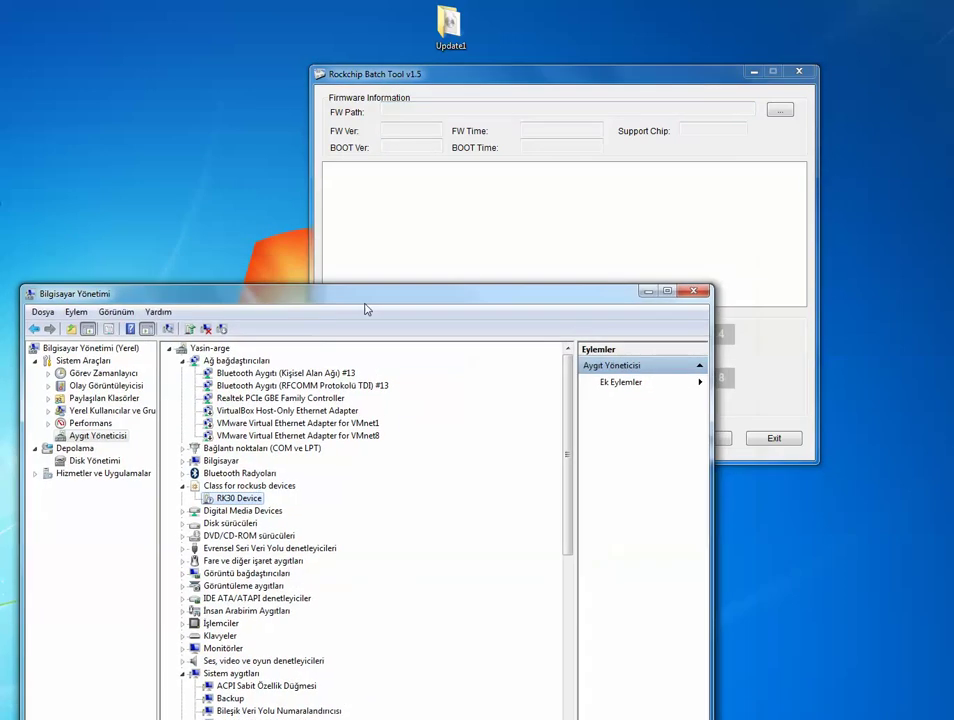
{"action": "left_click", "coordinate": [651, 292]}
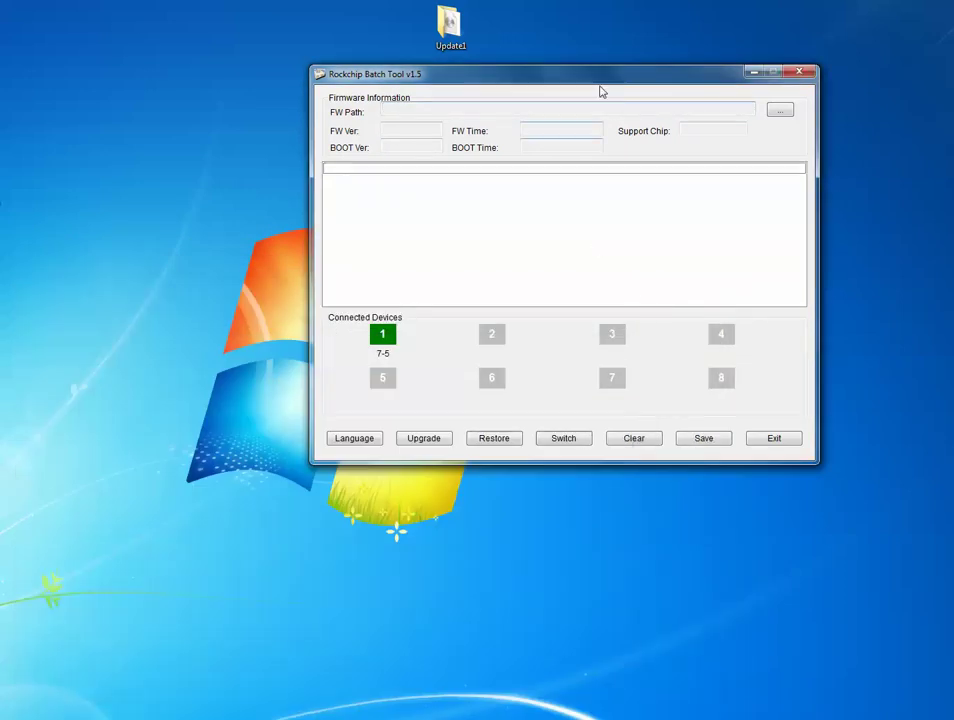
{"action": "left_click_drag", "start_coordinate": [598, 78], "coordinate": [494, 88]}
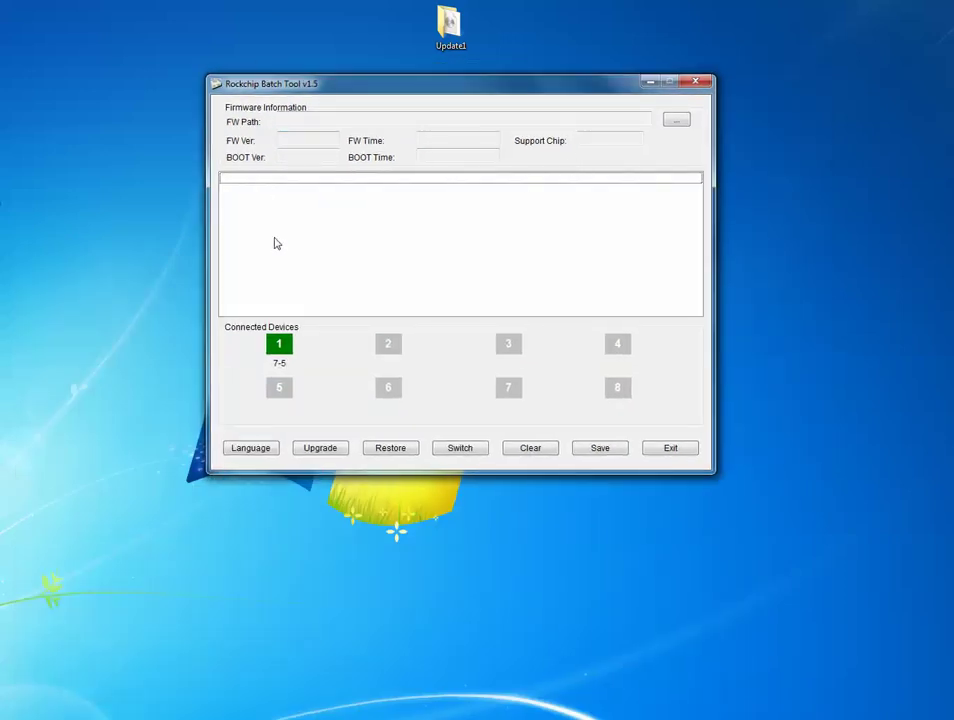
- Load update.img from the desktop's Update1 folder as the firmware and start upgrading connected device 1
{"action": "left_click", "coordinate": [676, 122]}
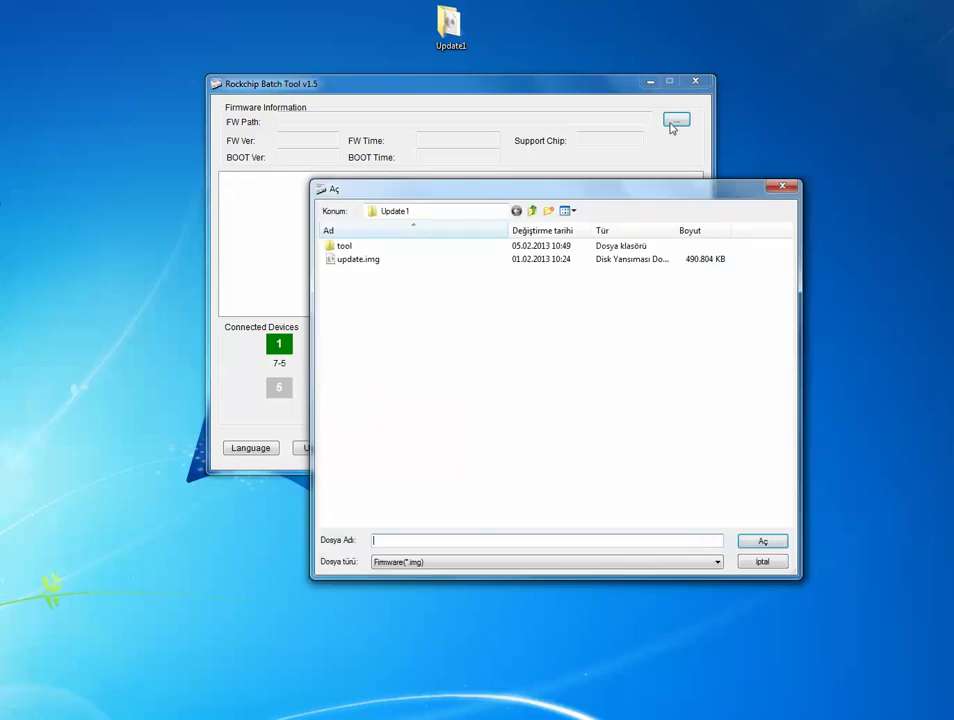
{"action": "left_click", "coordinate": [511, 211]}
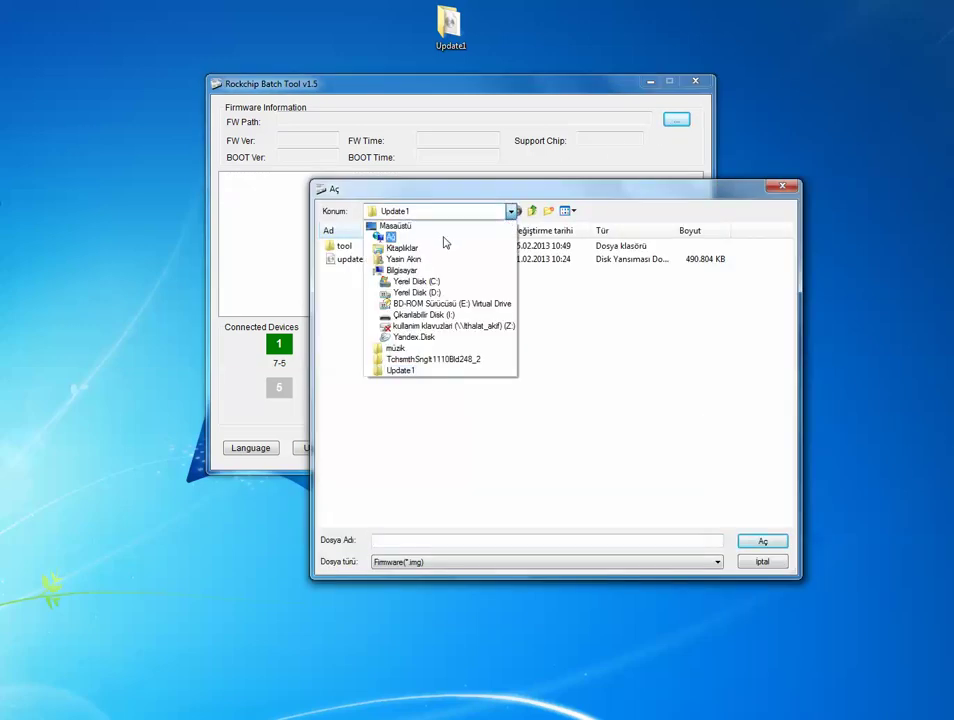
{"action": "left_click", "coordinate": [399, 229]}
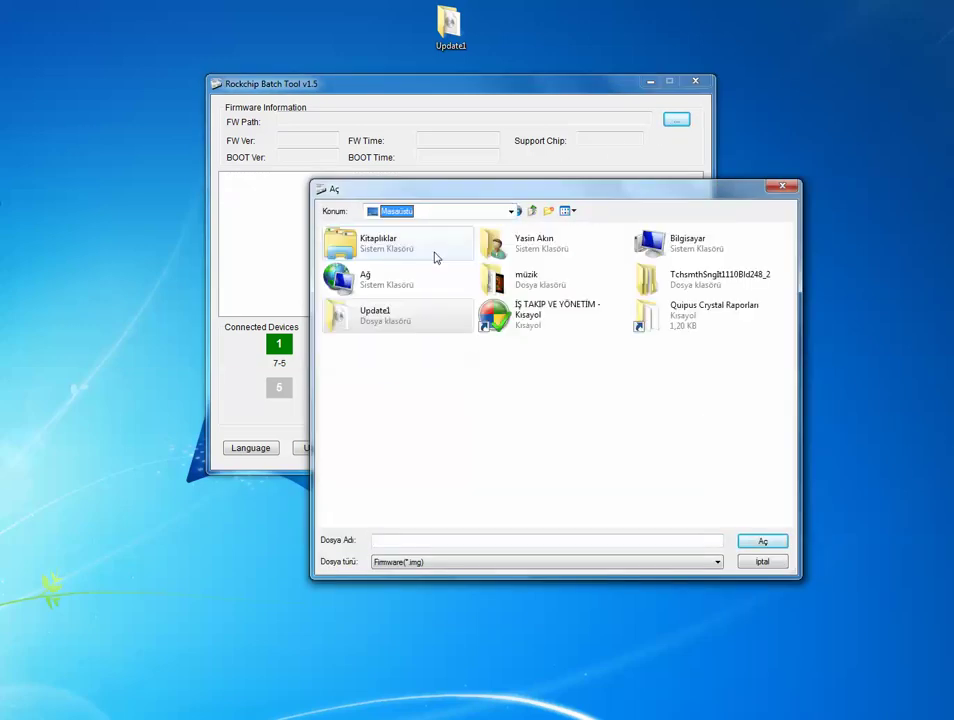
{"action": "double_click", "coordinate": [376, 322]}
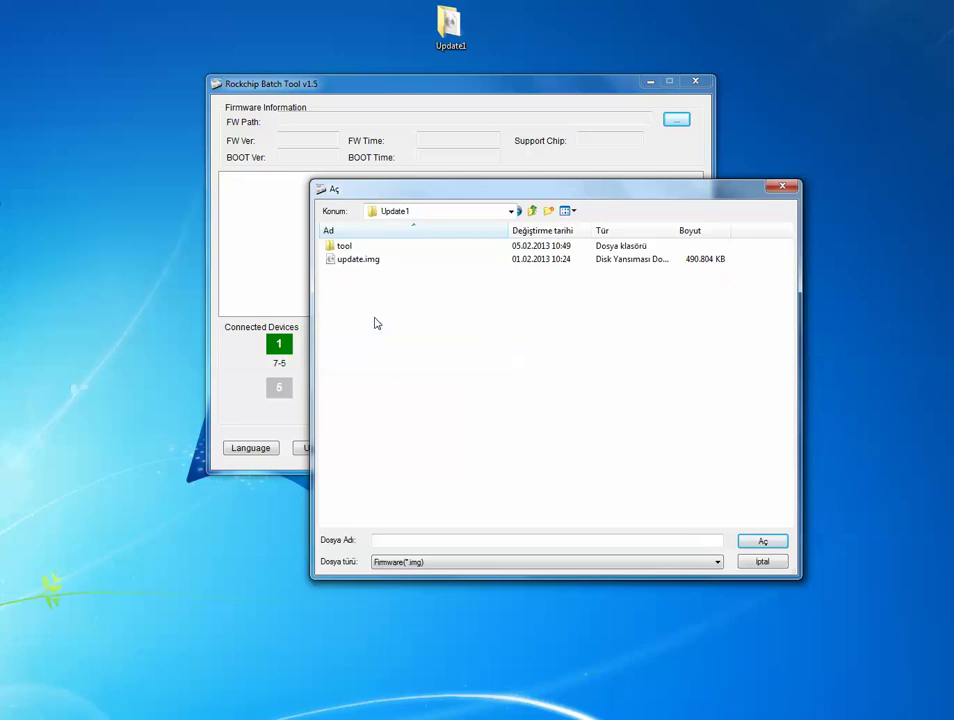
{"action": "left_click", "coordinate": [348, 262]}
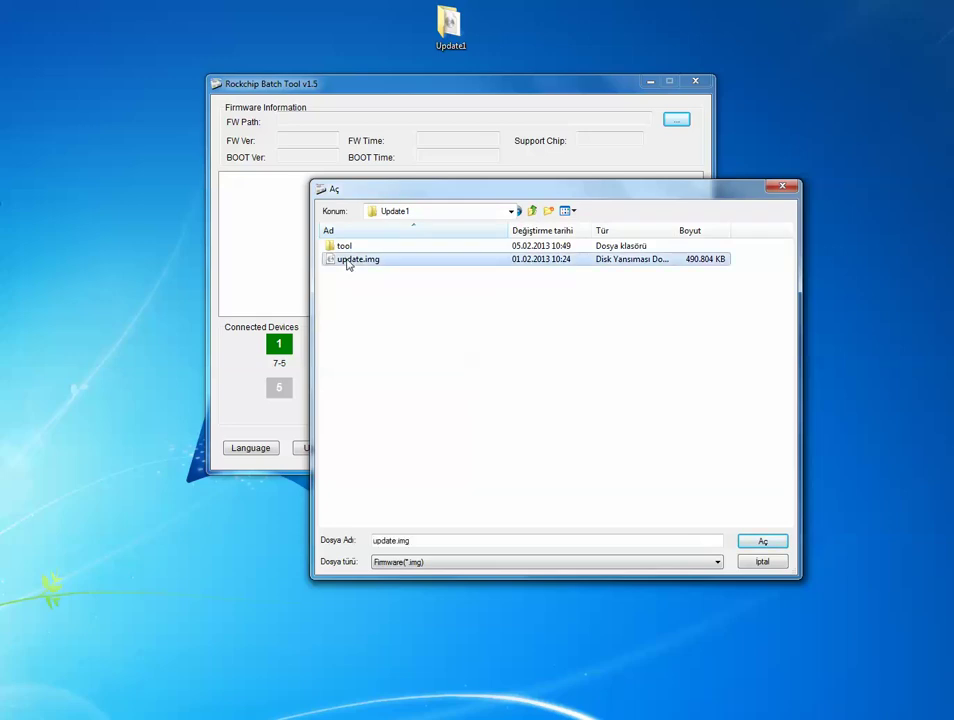
{"action": "double_click", "coordinate": [348, 261]}
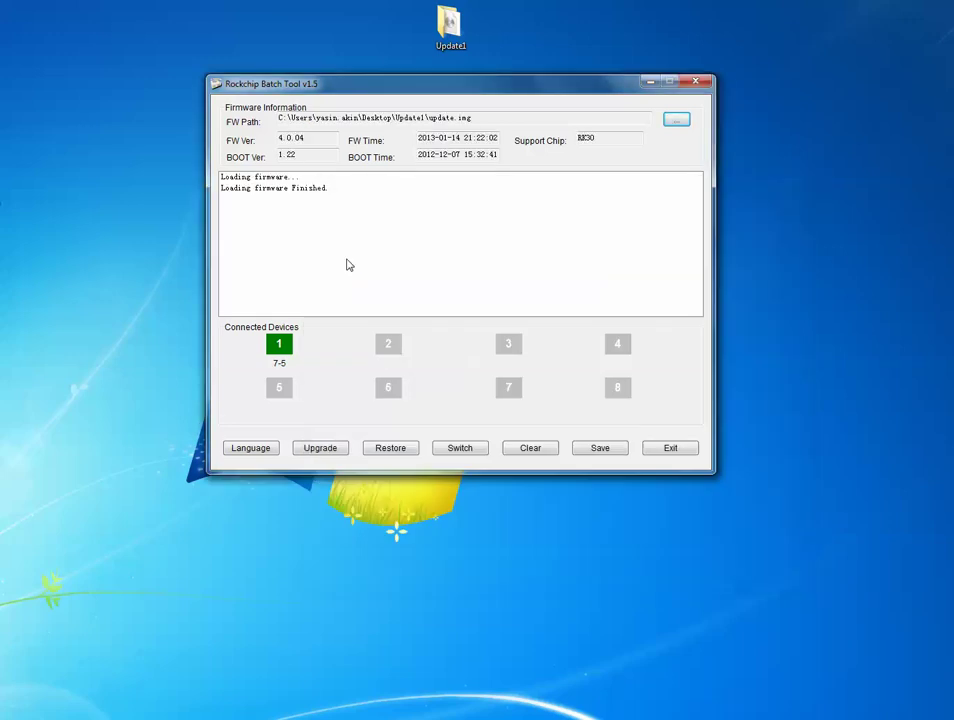
{"action": "left_click", "coordinate": [321, 451]}
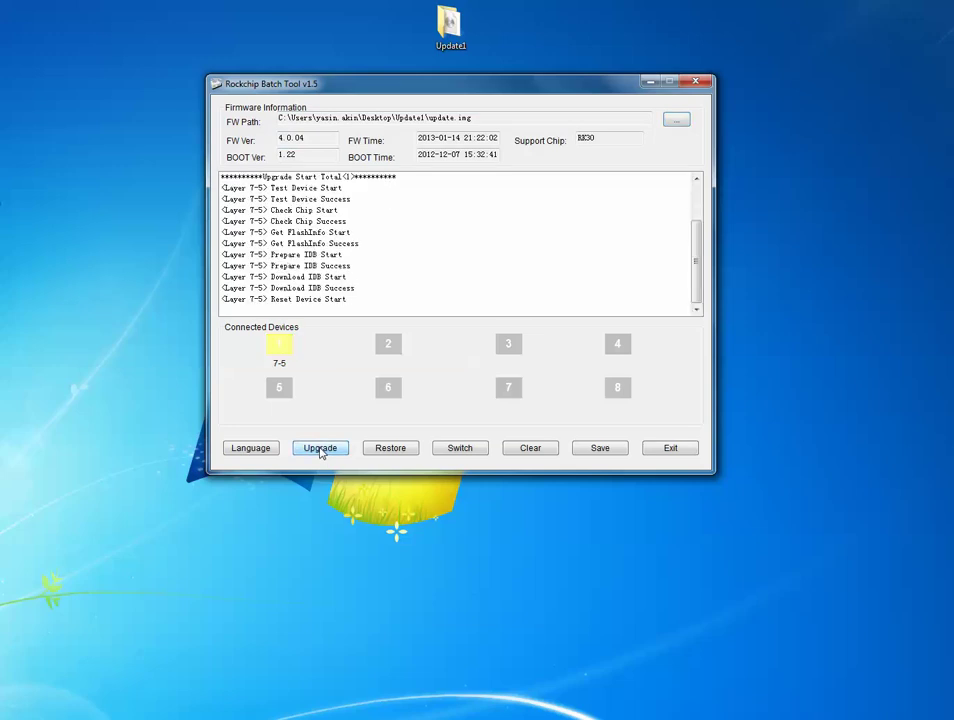